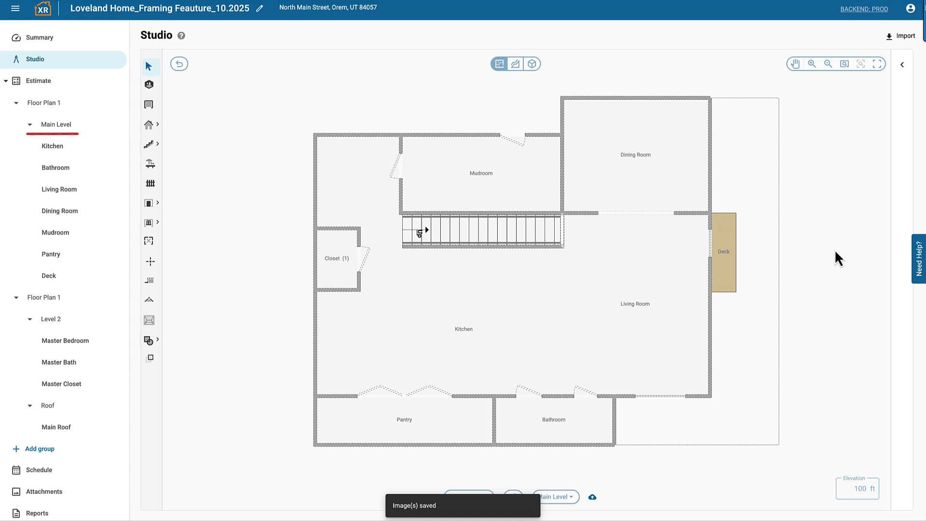
Step: Turn on the Framing display for the Main Level floor plan
key("ctrl+shift+f")
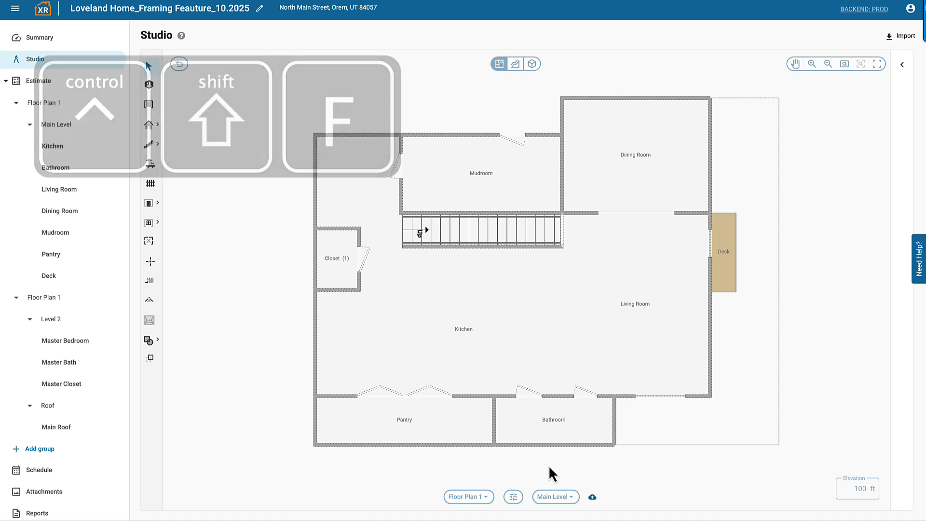
left_click(513, 498)
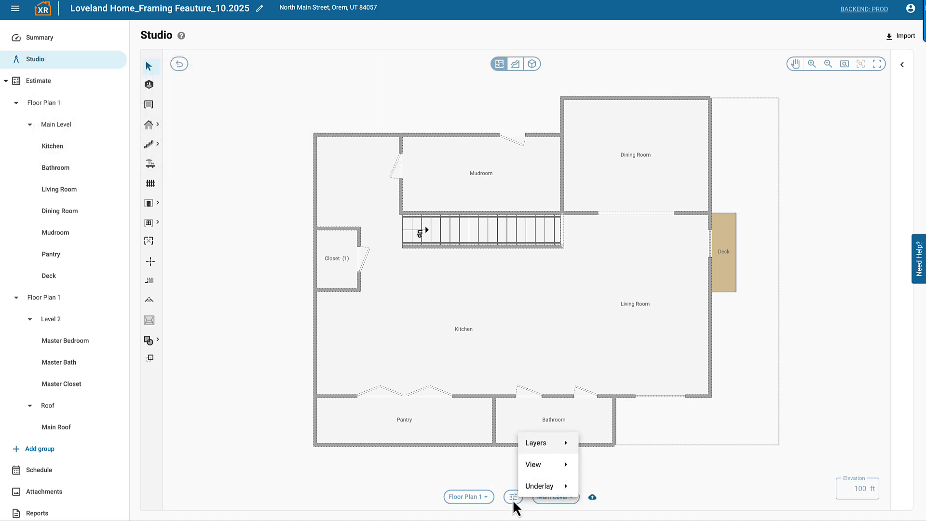
mouse_move(545, 469)
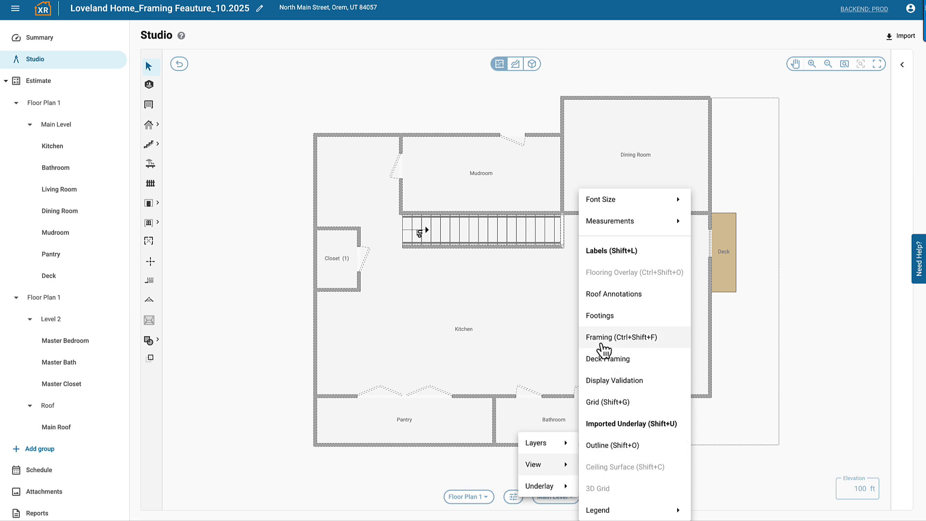
left_click(603, 343)
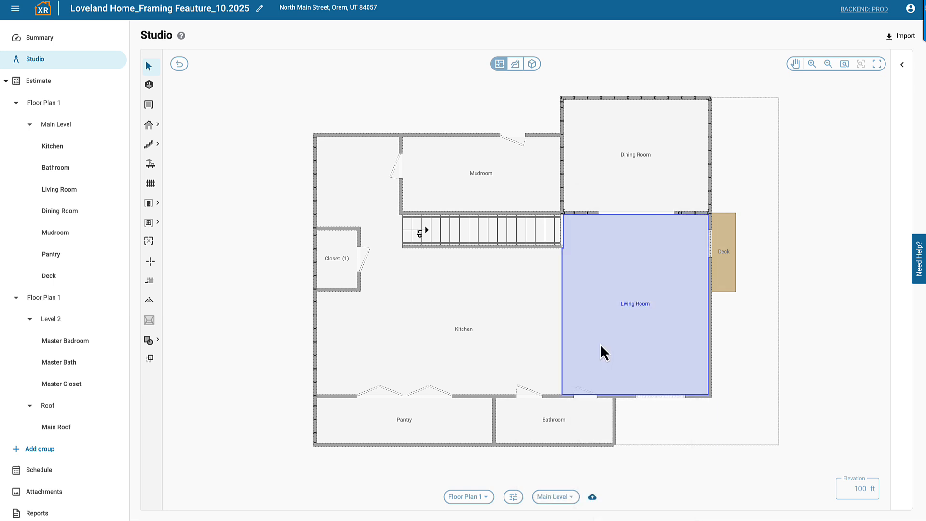
Step: Turn on the Deck Framing display and view the framed Main Level in 3D from another angle
left_click(513, 500)
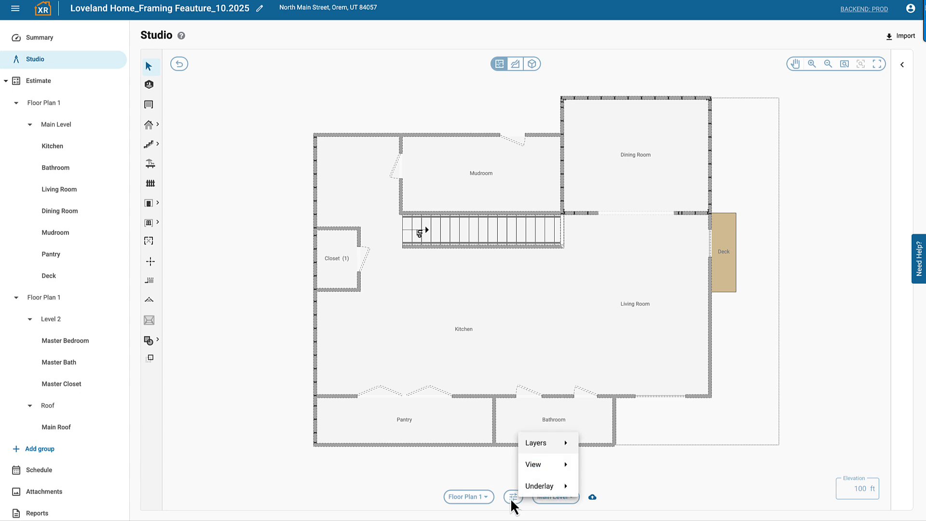
mouse_move(531, 472)
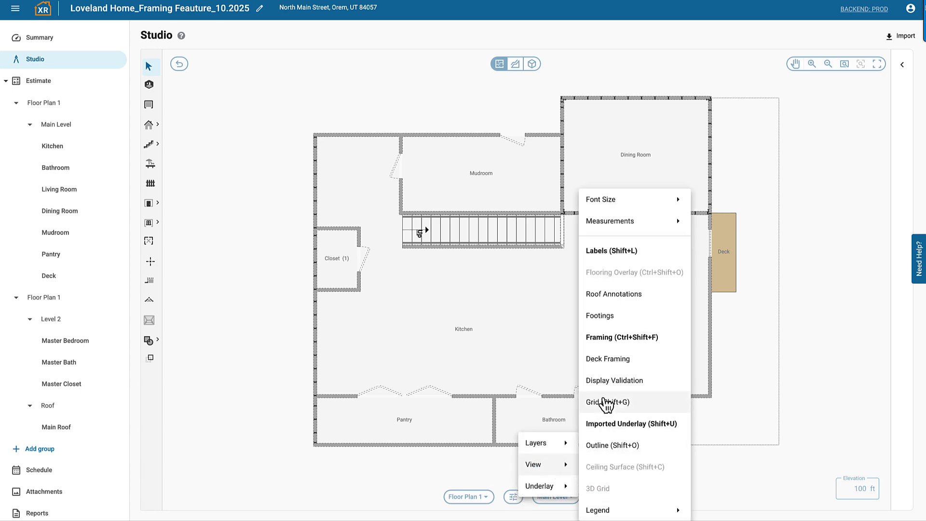
left_click(598, 362)
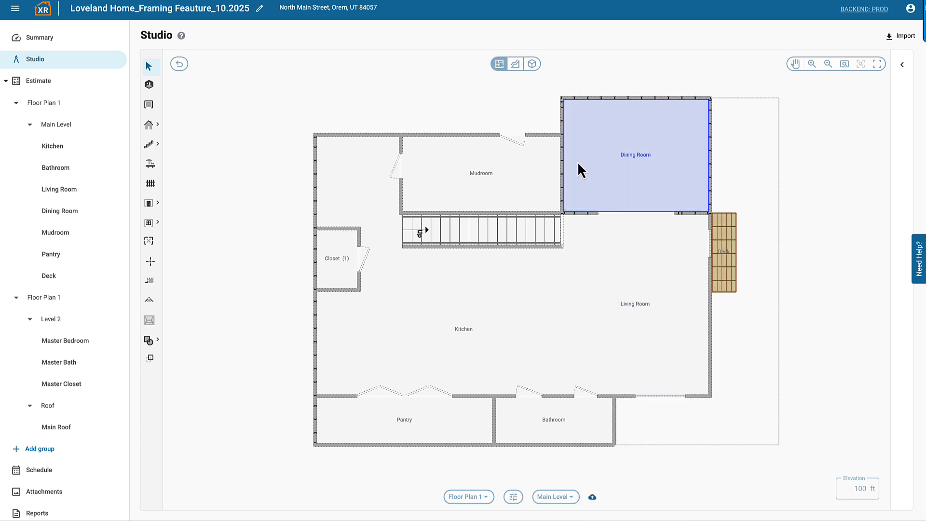
left_click(532, 63)
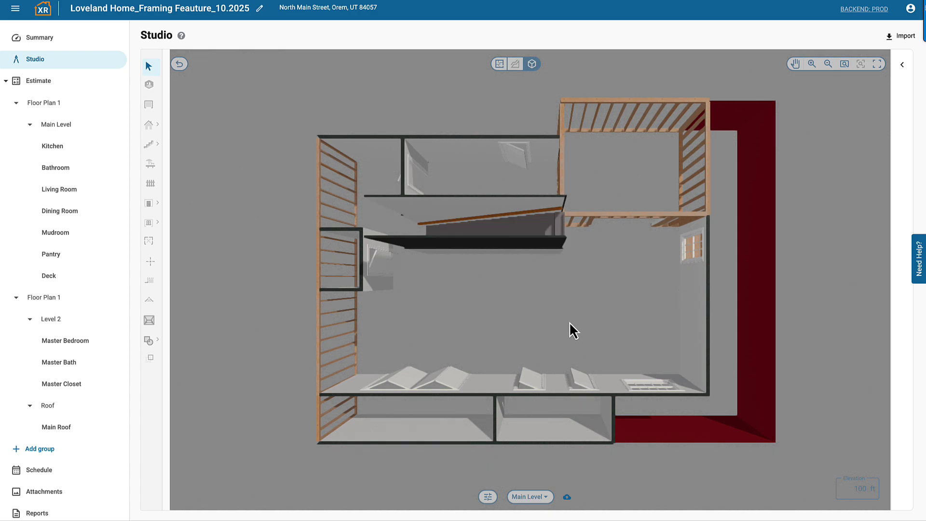
left_click_drag(569, 326, 406, 277)
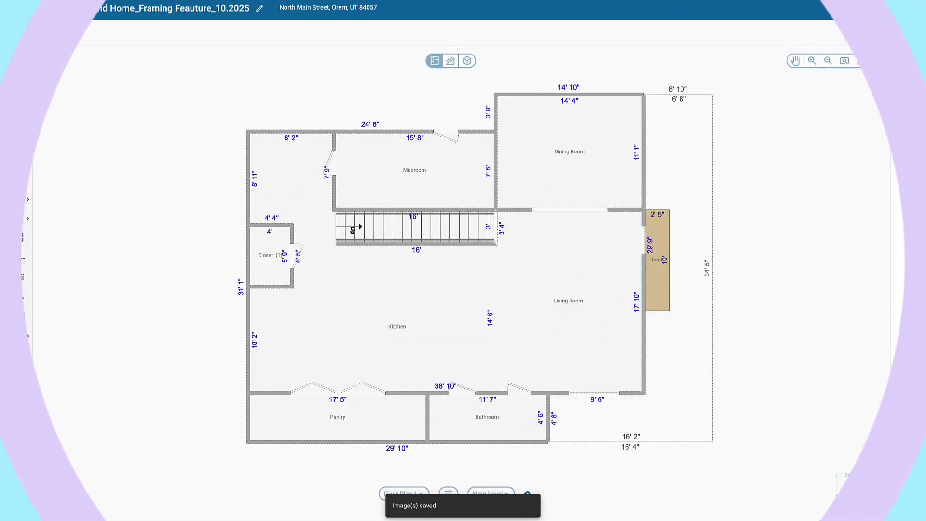
Step: Set the Dining Room's wall construction to Framed in its room properties
left_click(613, 172)
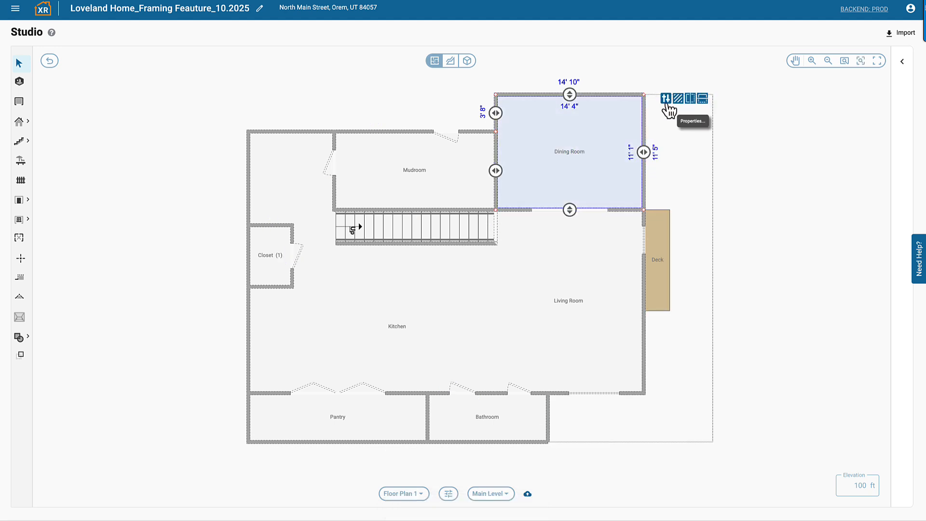
left_click(667, 101)
scroll(554, 284, "down", 5)
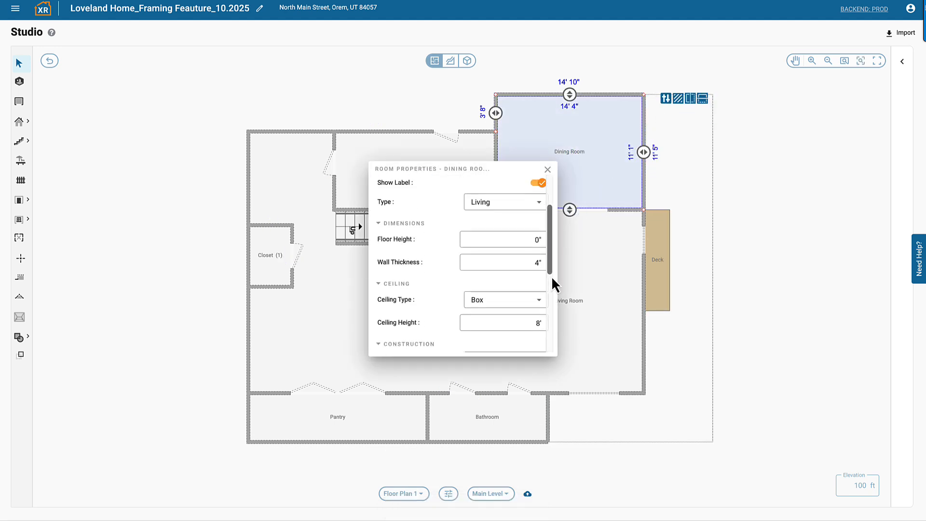
scroll(555, 285, "down", 1)
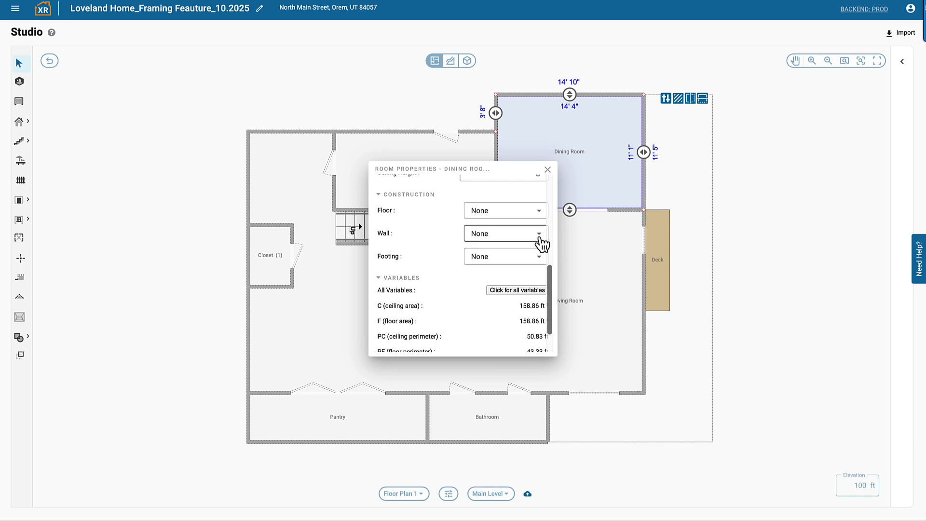
left_click(540, 236)
left_click(535, 298)
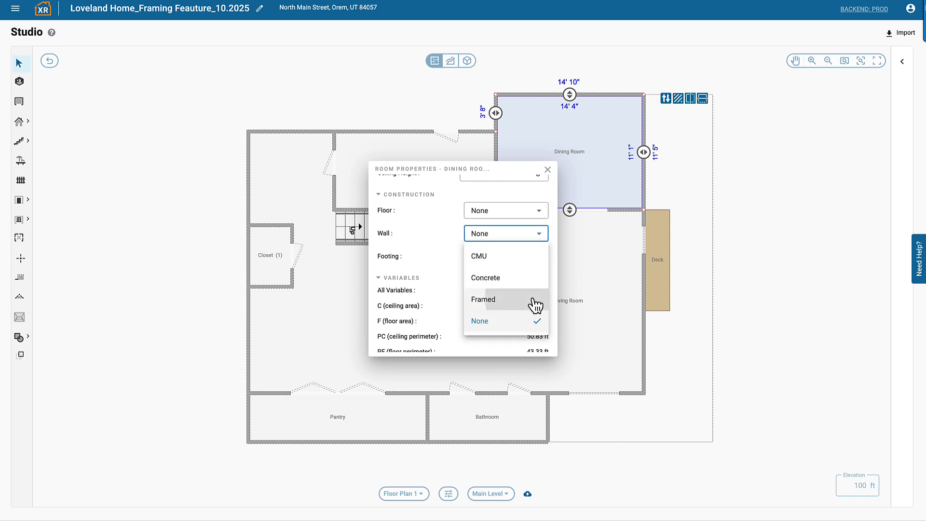
Step: Set the Dining Room's Wall Top Plates to 2 and close the room properties
scroll(535, 303, "down", 3)
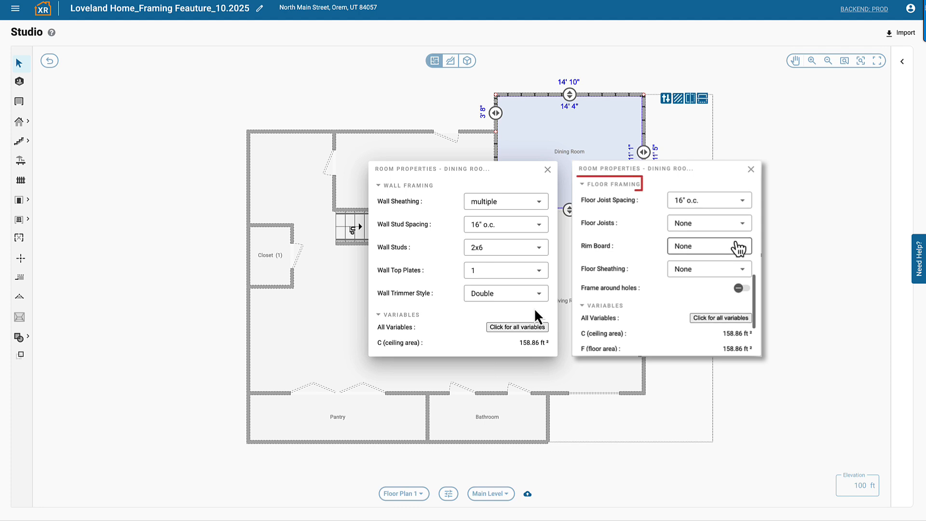
left_click(534, 273)
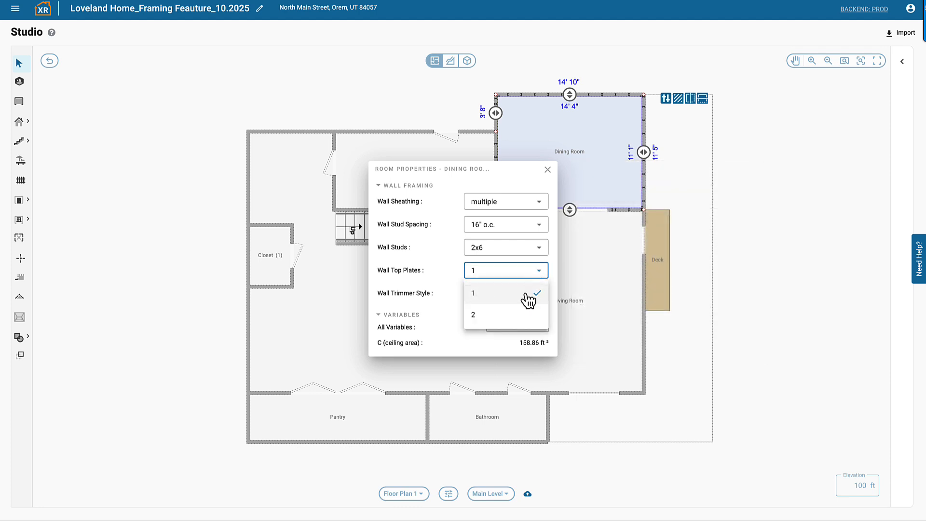
left_click(529, 316)
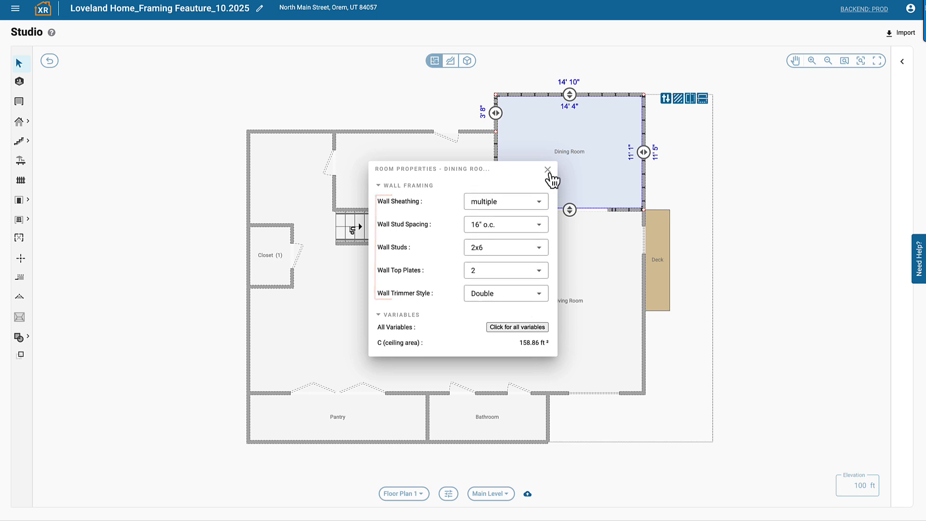
left_click(548, 171)
Step: Review the estimate items added to the Dining Room, Main Level and Deck groups
left_click(16, 9)
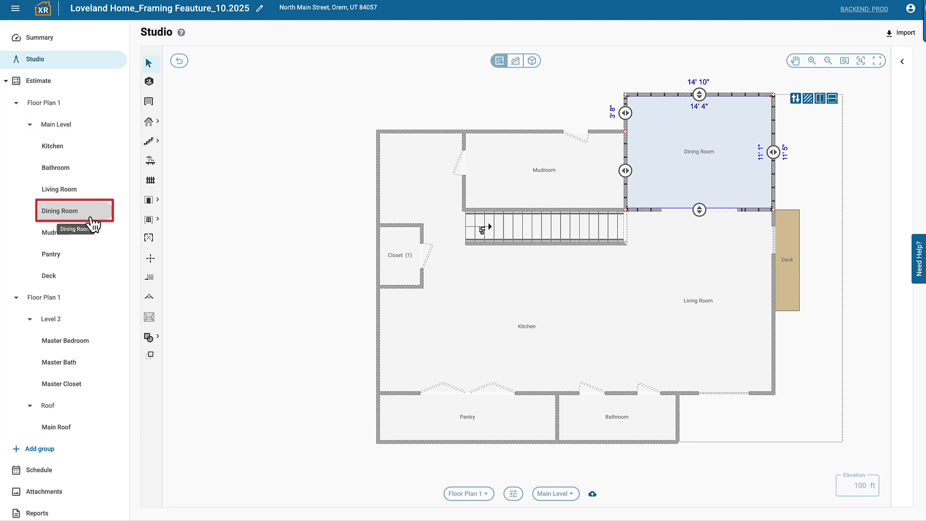
left_click(92, 219)
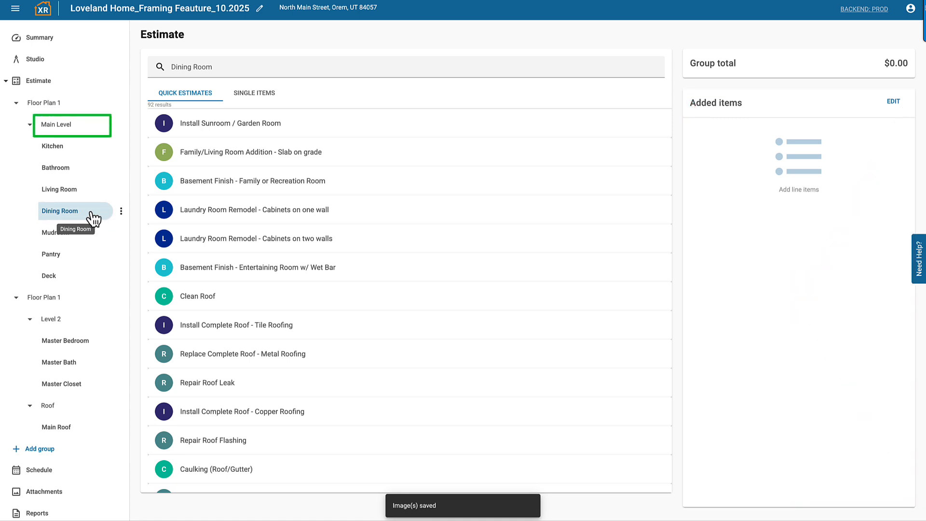
left_click(73, 129)
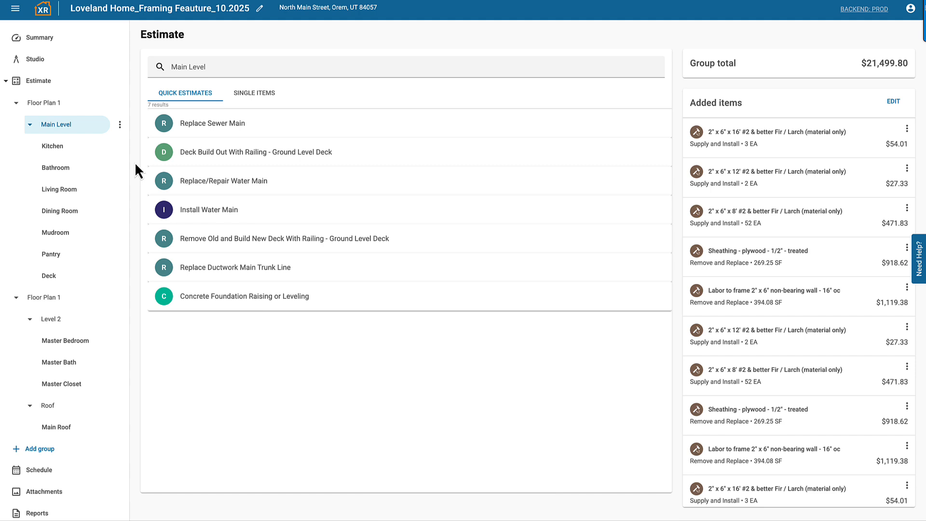
left_click(83, 285)
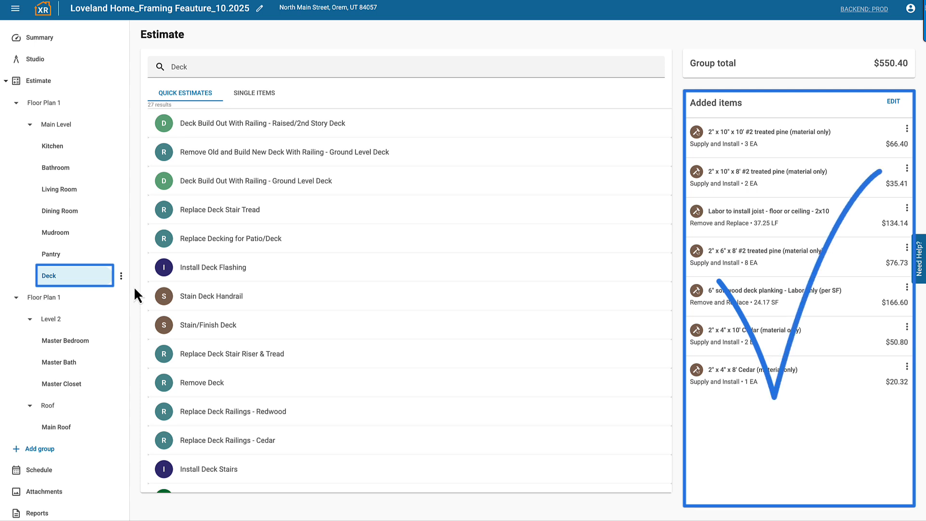
Step: Return to the Studio floor plan and set the Kitchen staircase's Staircase Framing to Framed, checking its framing options
left_click(71, 69)
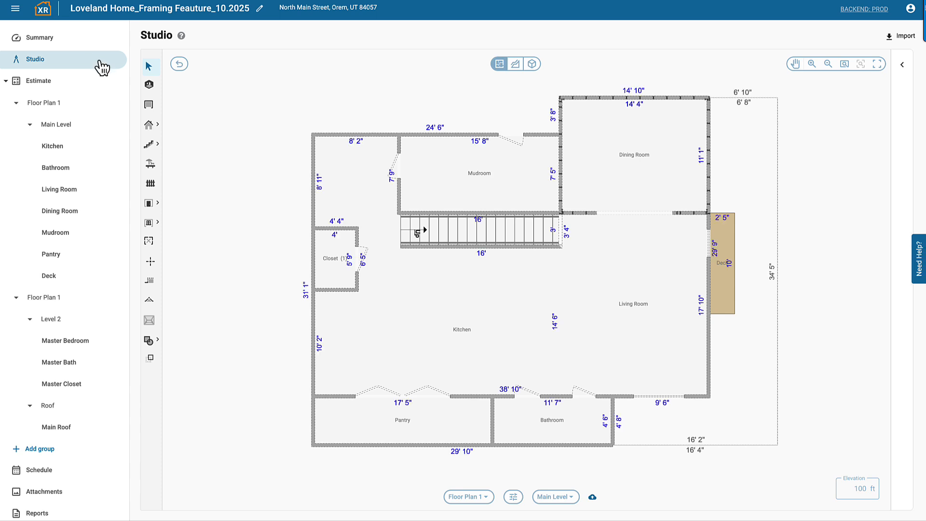
left_click(476, 231)
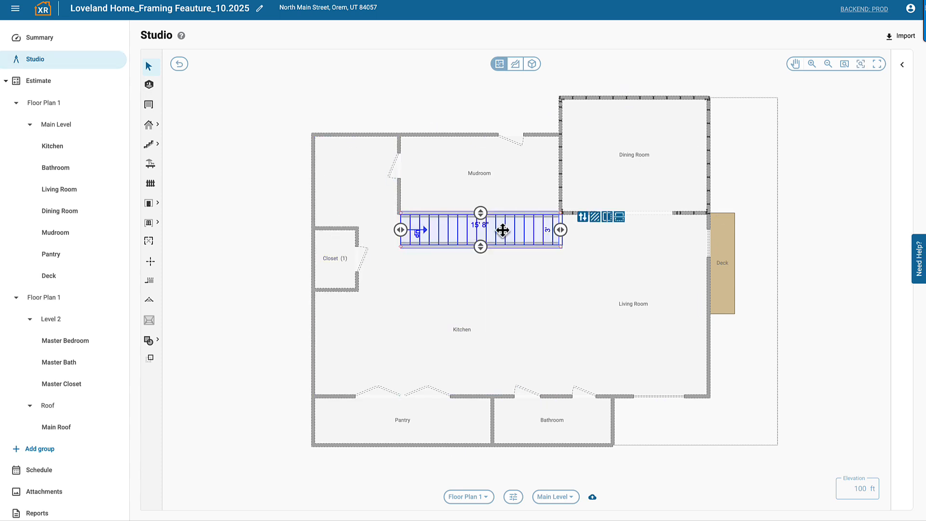
left_click(582, 218)
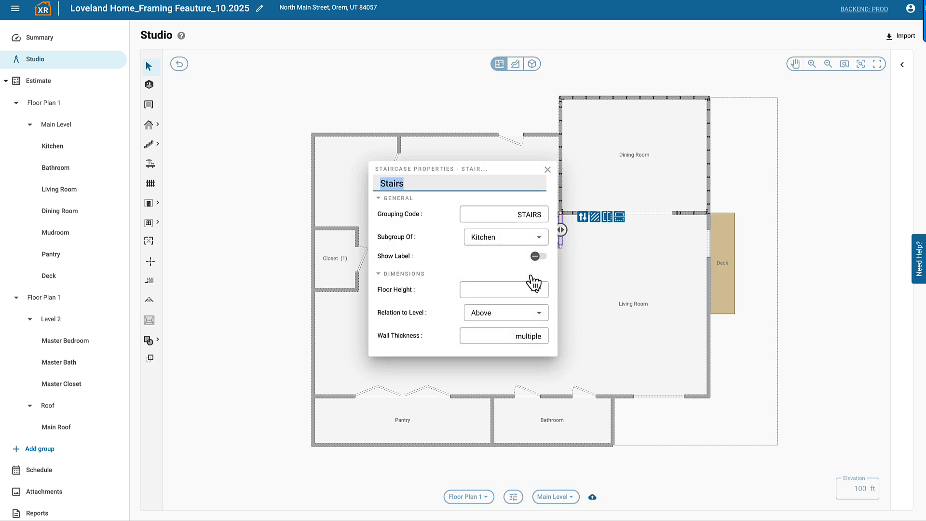
scroll(535, 276, "down", 5)
scroll(535, 276, "down", 6)
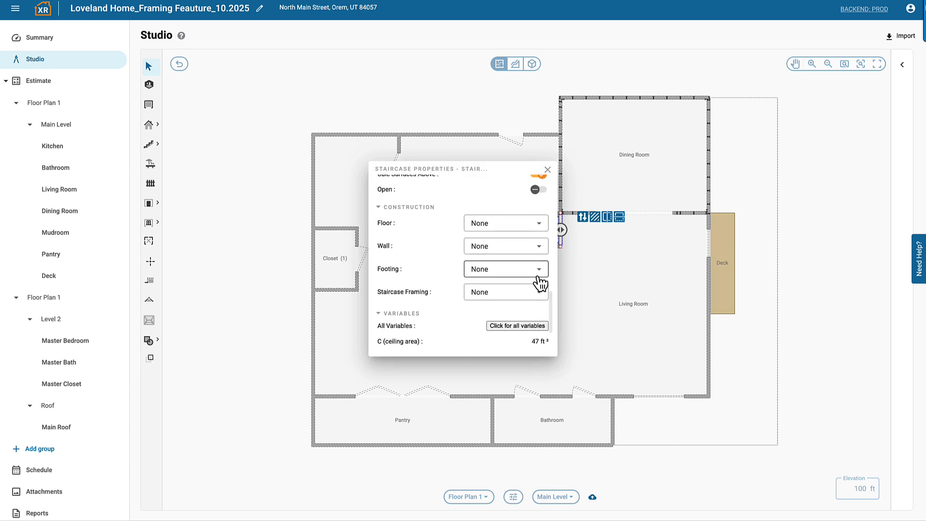
left_click(533, 294)
left_click(528, 314)
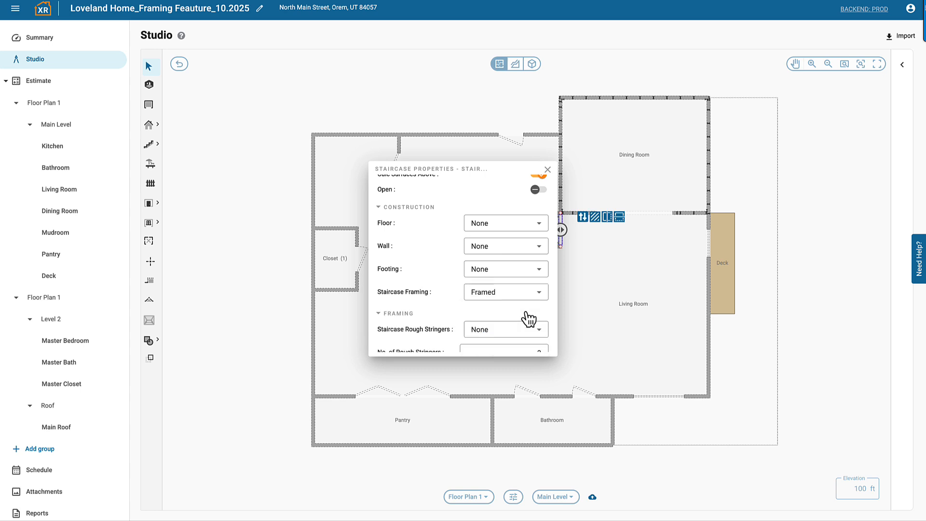
scroll(529, 318, "down", 3)
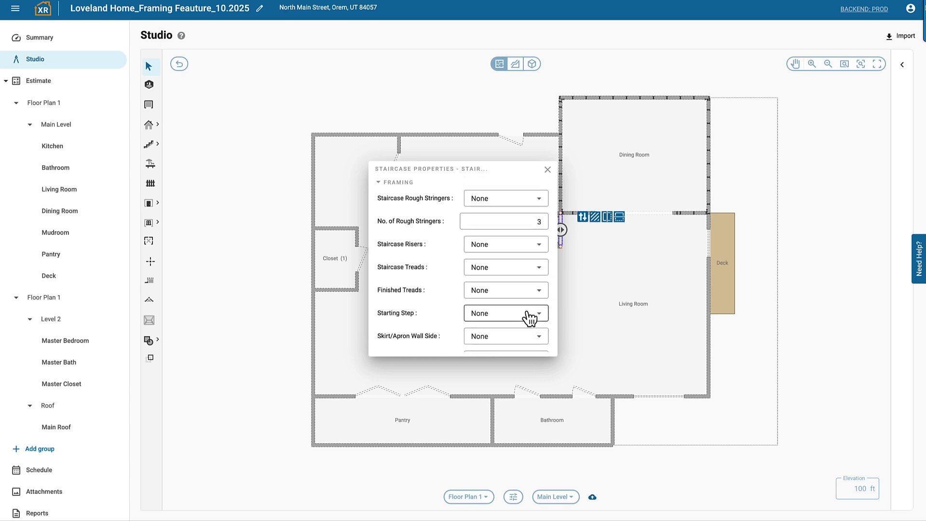
scroll(530, 318, "down", 1)
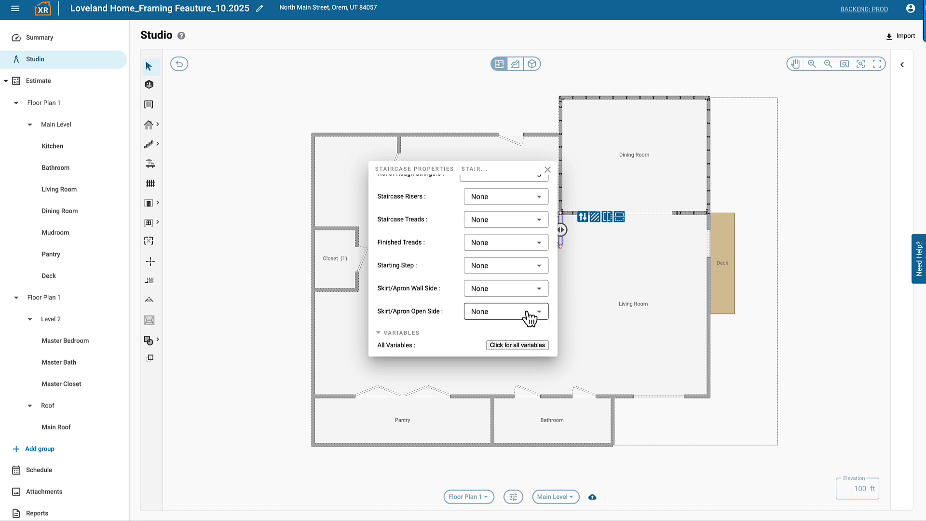
left_click(547, 170)
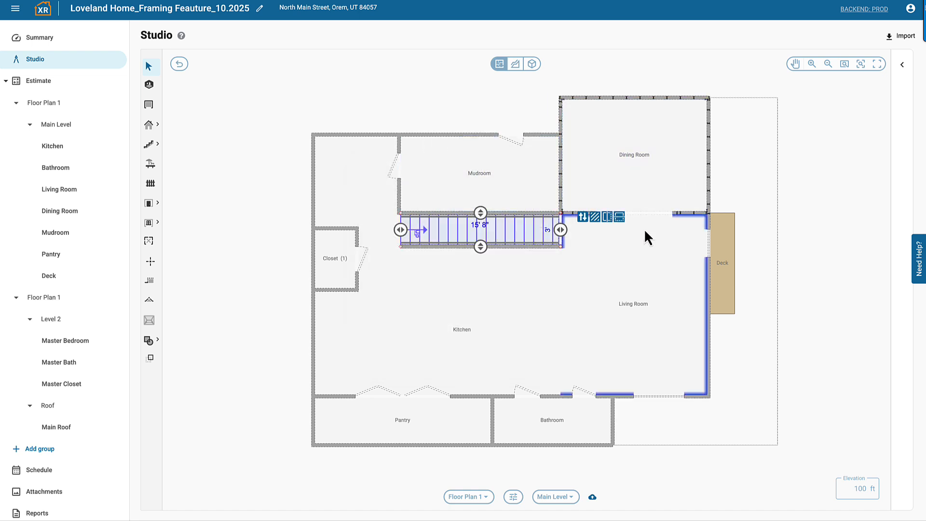
Step: Set the deck's construction to Framed in its deck properties
left_click(723, 271)
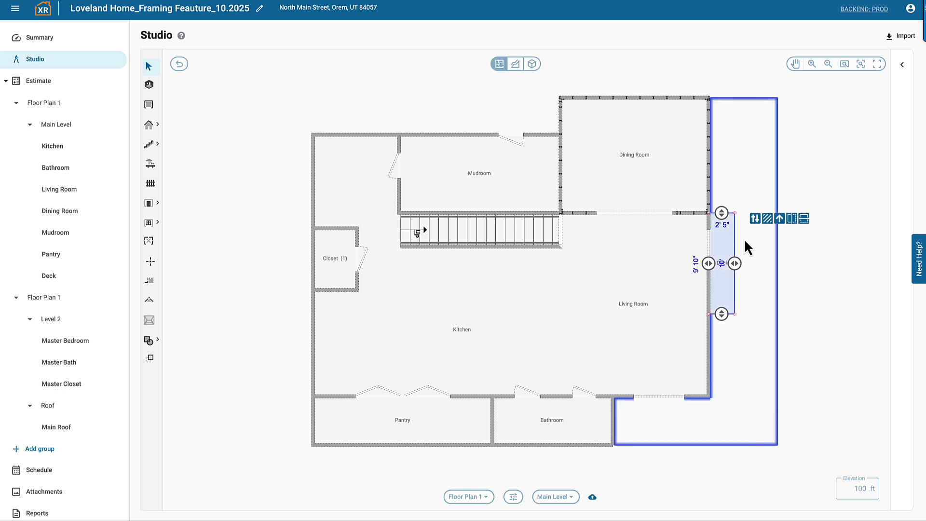
left_click(756, 220)
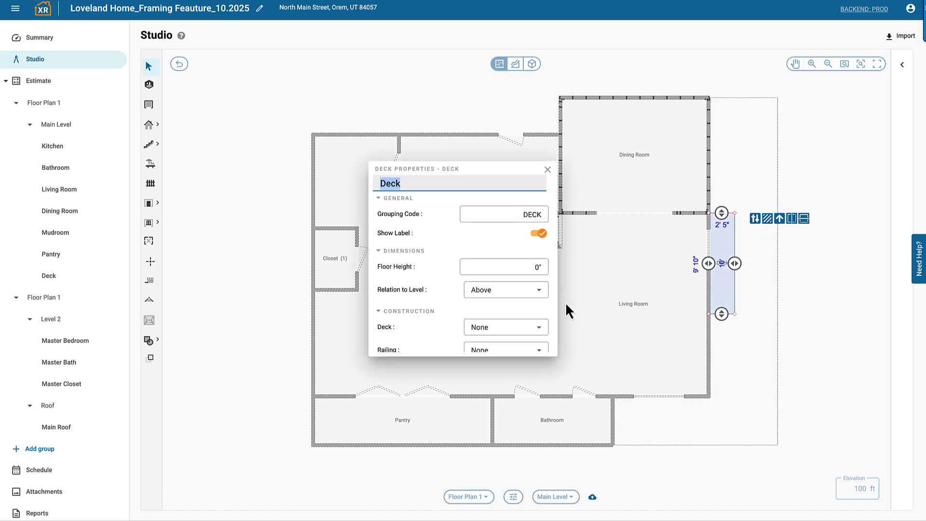
scroll(548, 310, "down", 3)
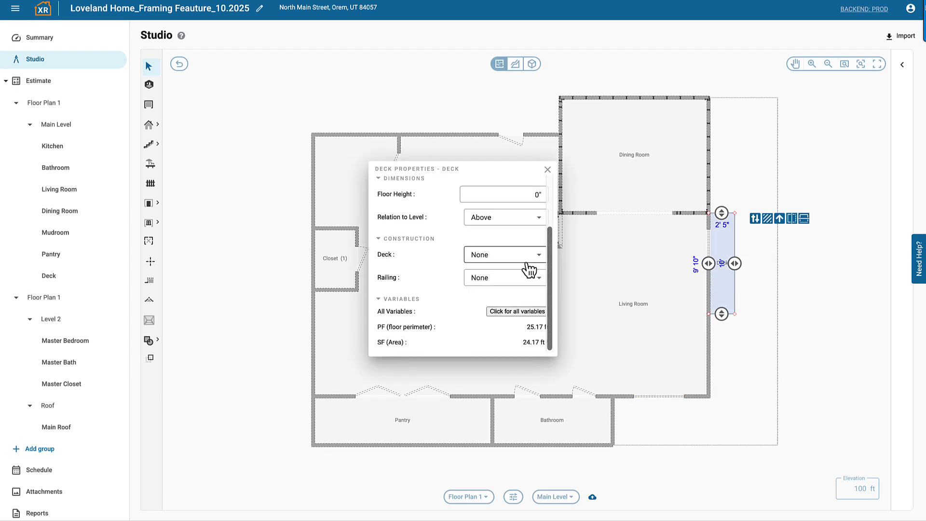
left_click(524, 256)
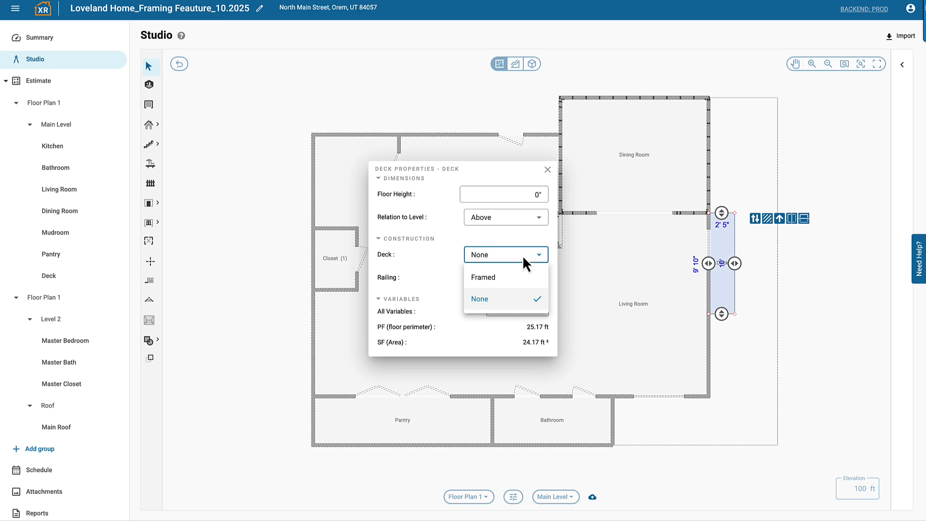
left_click(526, 280)
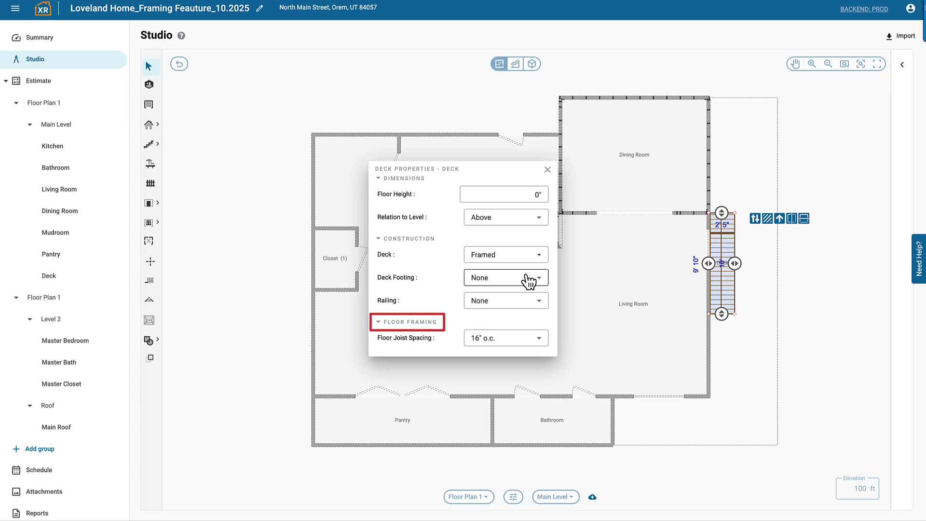
left_click(548, 170)
Step: Switch to the Roof level and set the Flat/Shed roof's Roof Framing to Stick in its properties
left_click(557, 497)
left_click(566, 409)
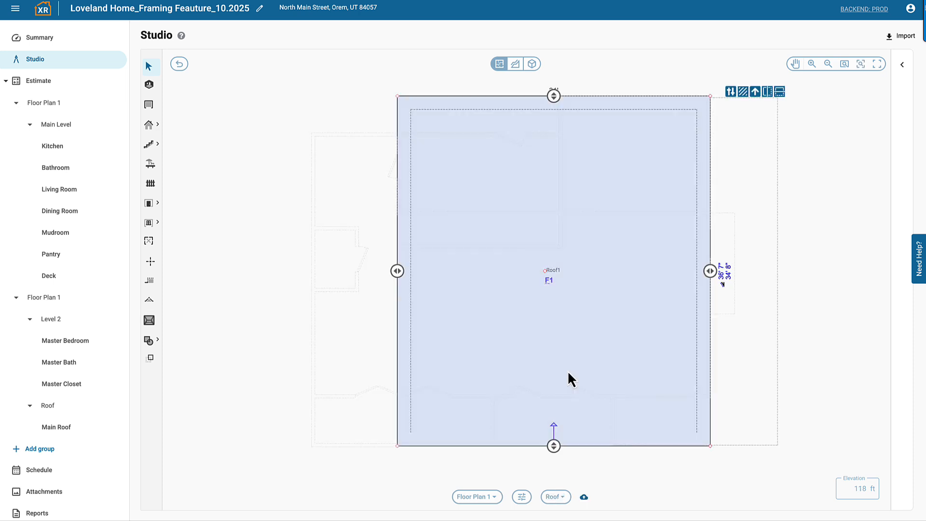
left_click(731, 91)
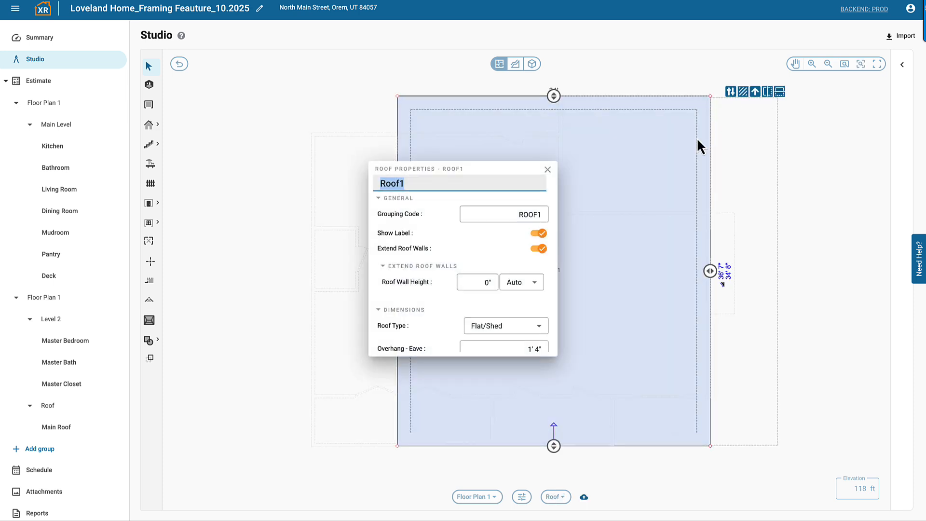
scroll(541, 319, "down", 5)
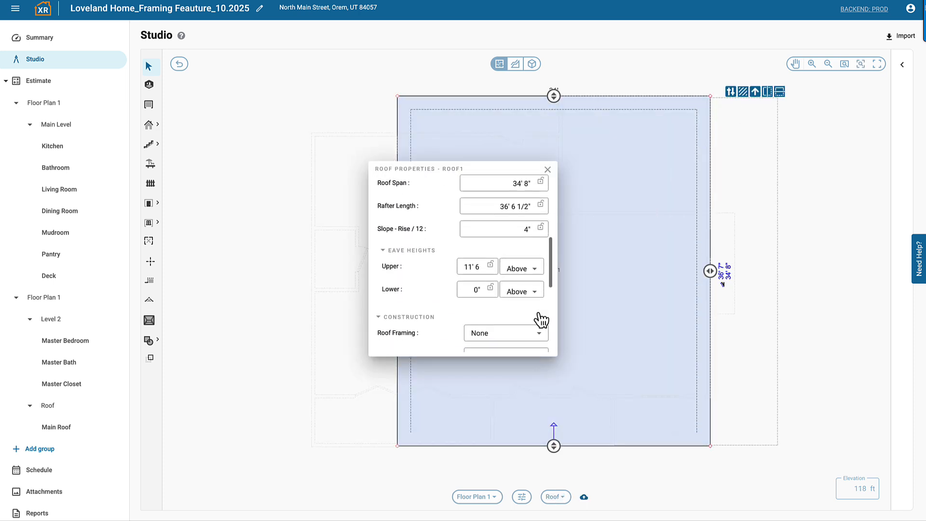
scroll(542, 317, "down", 1)
left_click(537, 277)
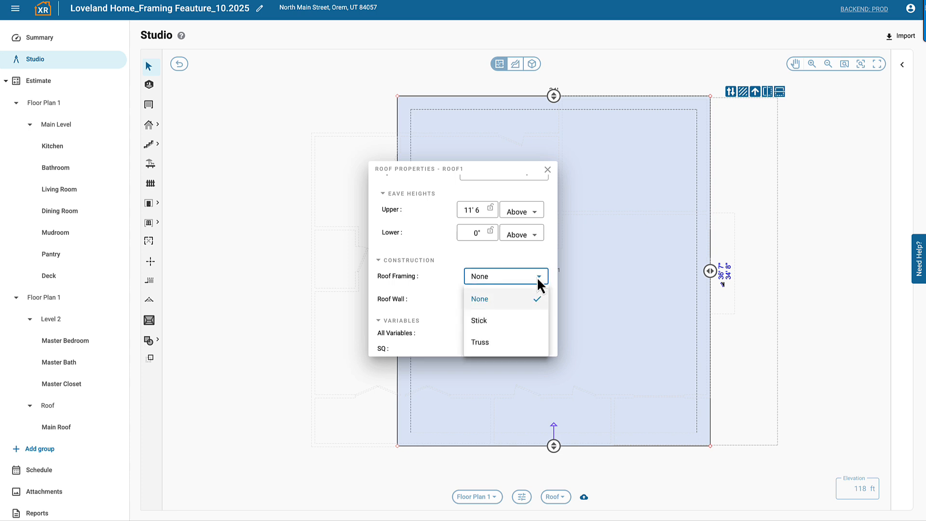
left_click(528, 321)
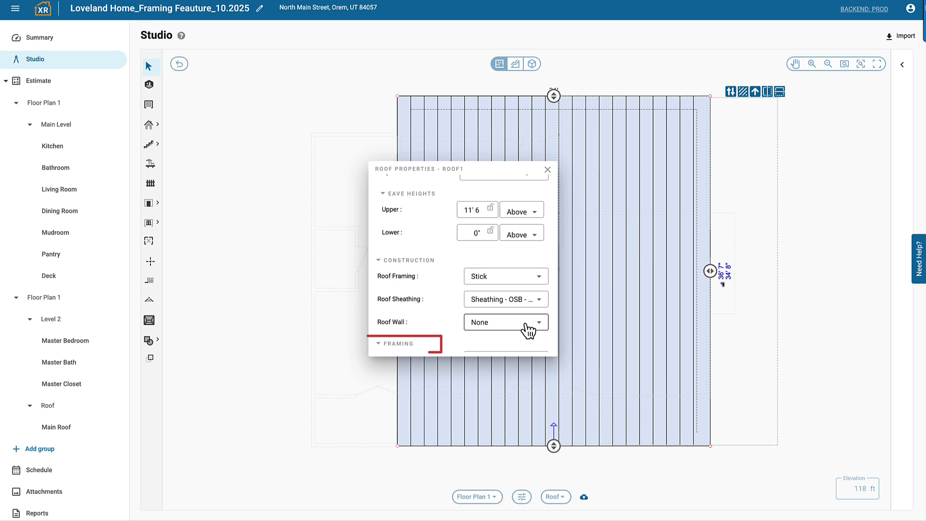
left_click(548, 170)
Step: Return to the Main Level and set Fence Construction to Constructed for fence FW2 beside the Bathroom
left_click(554, 498)
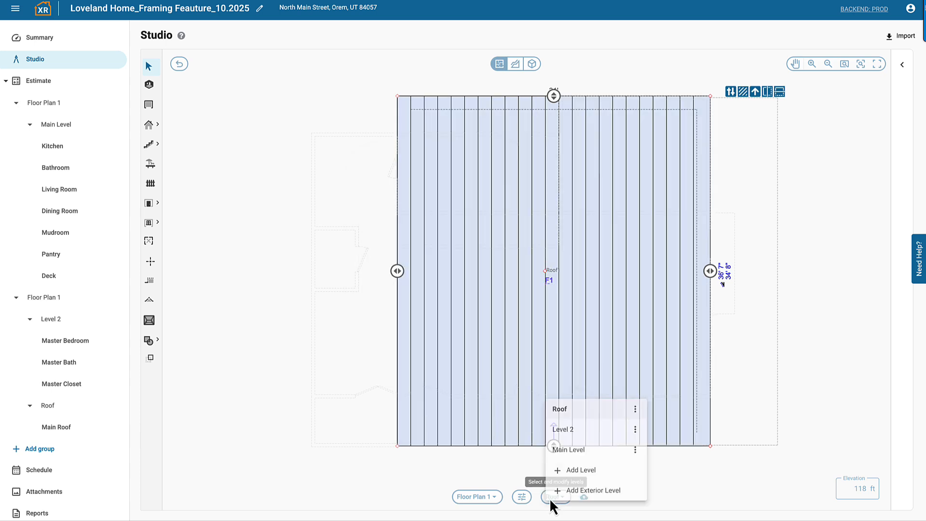
left_click(562, 448)
left_click(639, 445)
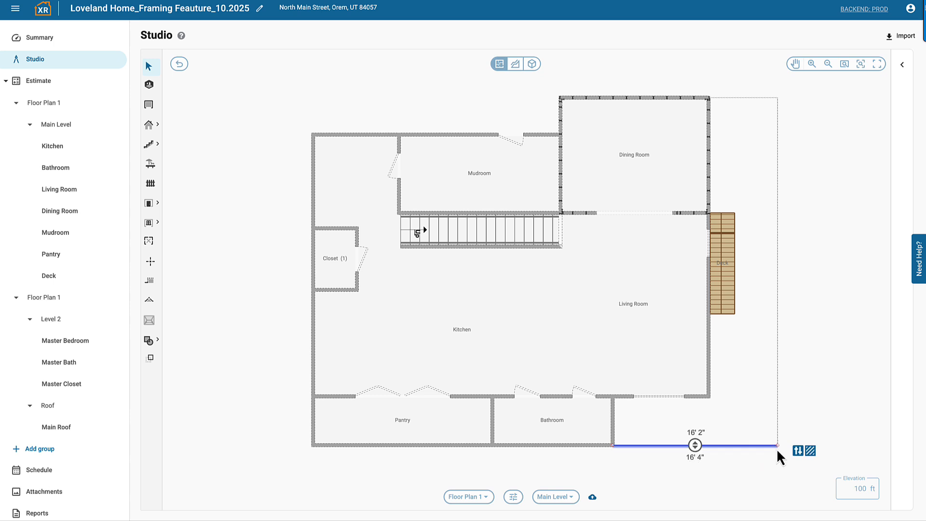
left_click(798, 451)
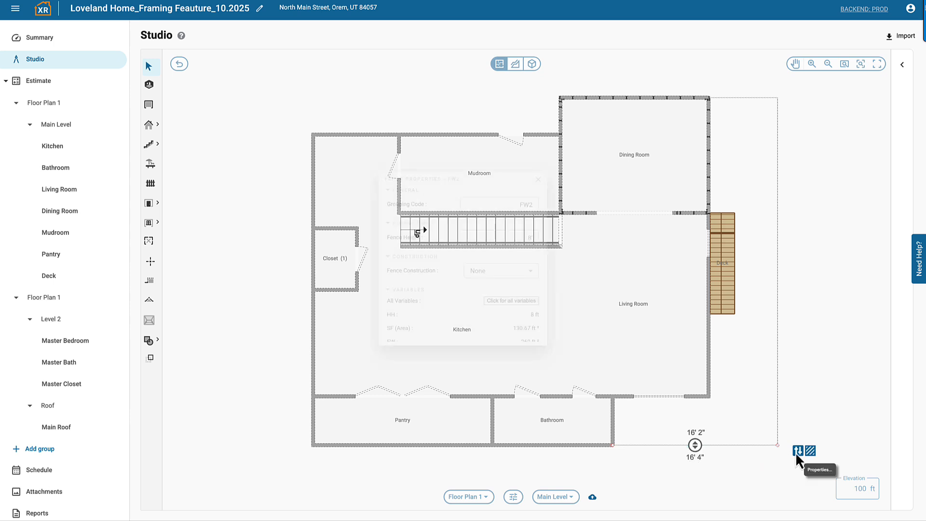
left_click(531, 274)
left_click(527, 294)
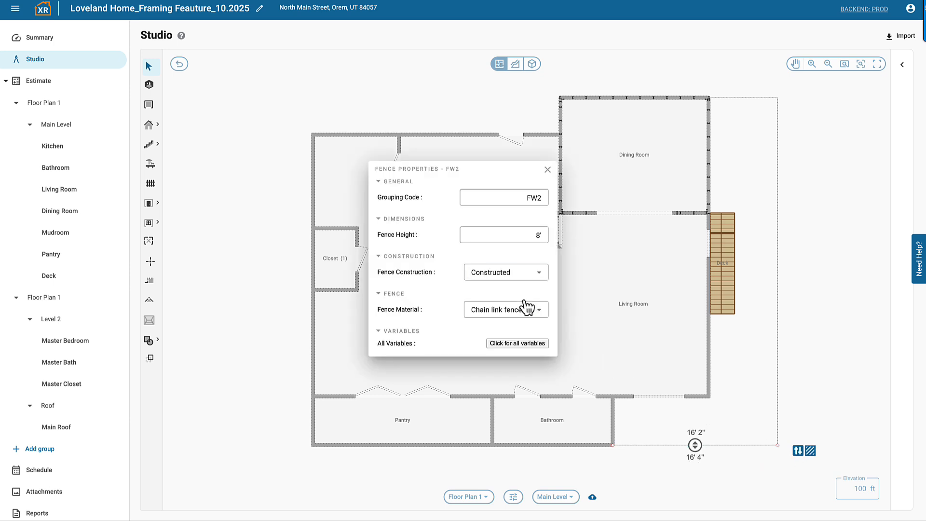
scroll(525, 301, "down", 2)
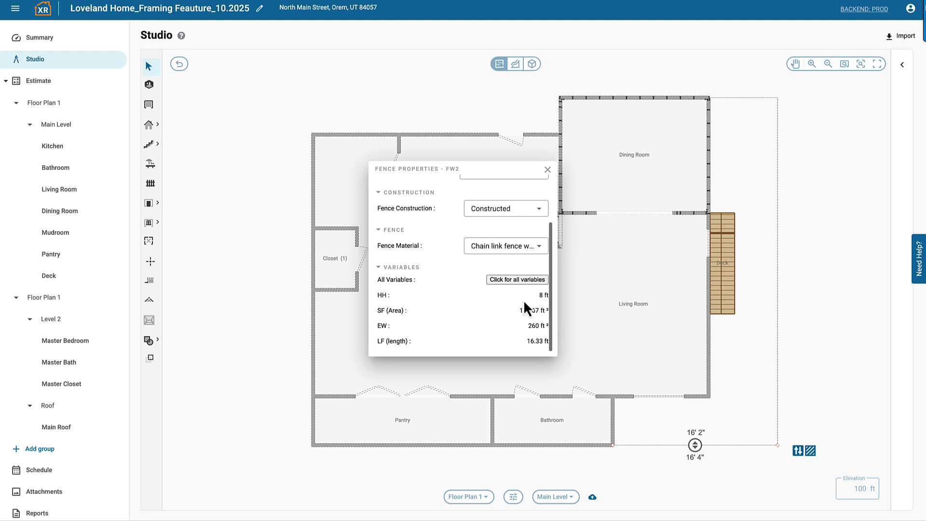
Step: Set fence FW2's Fence Material to barbed wire fence and close its properties
left_click(535, 247)
scroll(534, 294, "up", 3)
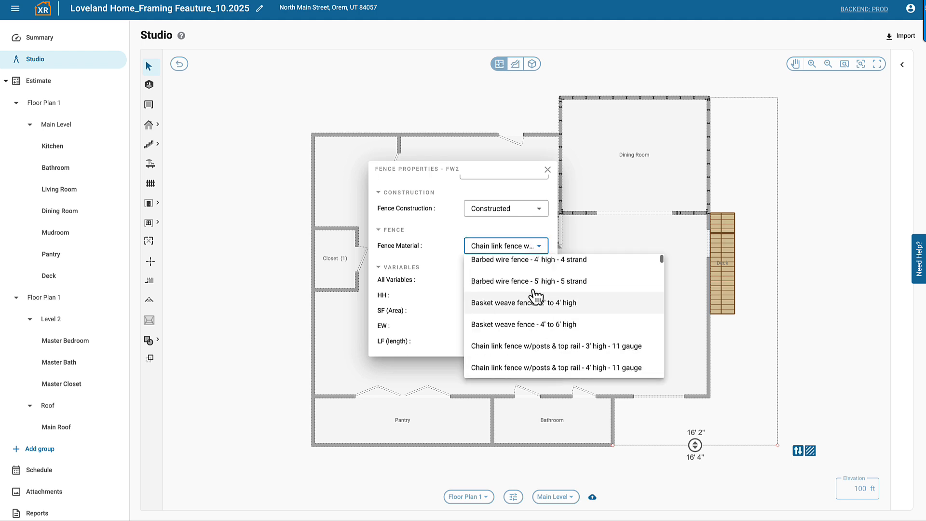
left_click(535, 292)
scroll(533, 289, "up", 2)
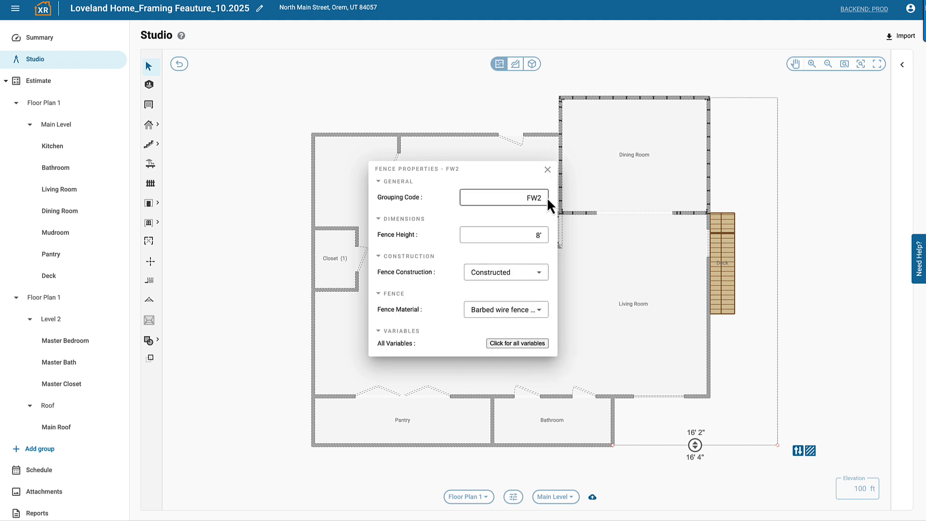
left_click(548, 170)
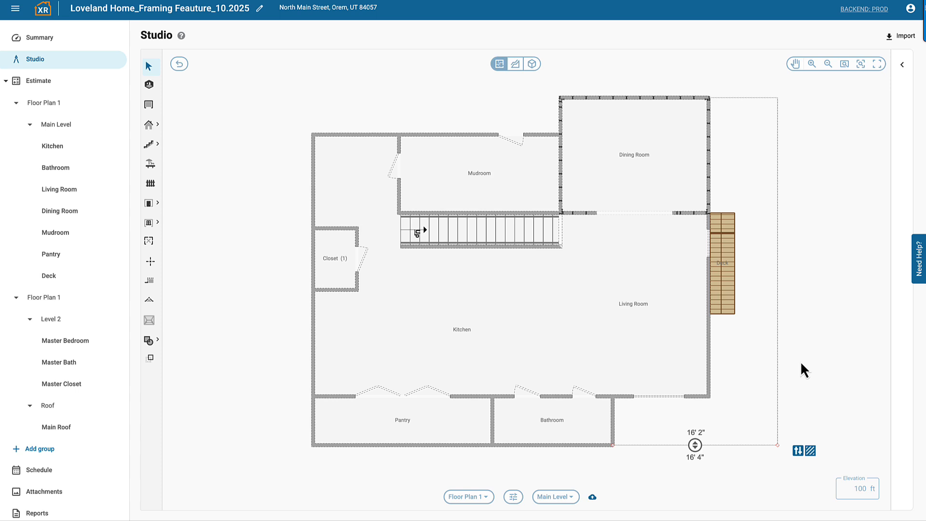
Step: Set the exterior wall along the Kitchen, Closet and Pantry to Framed, with 2x4 Wall Studs and Double Wall Trimmer Style
left_click(801, 364)
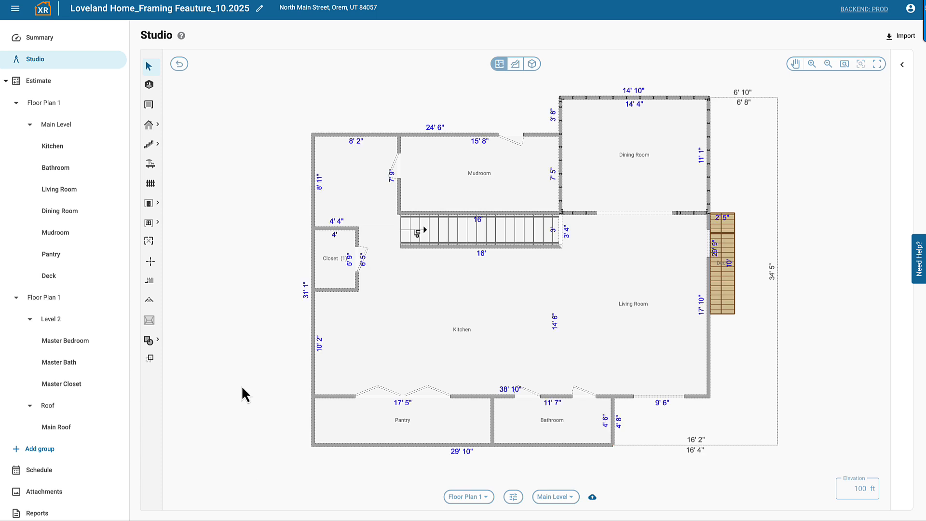
left_click(313, 288)
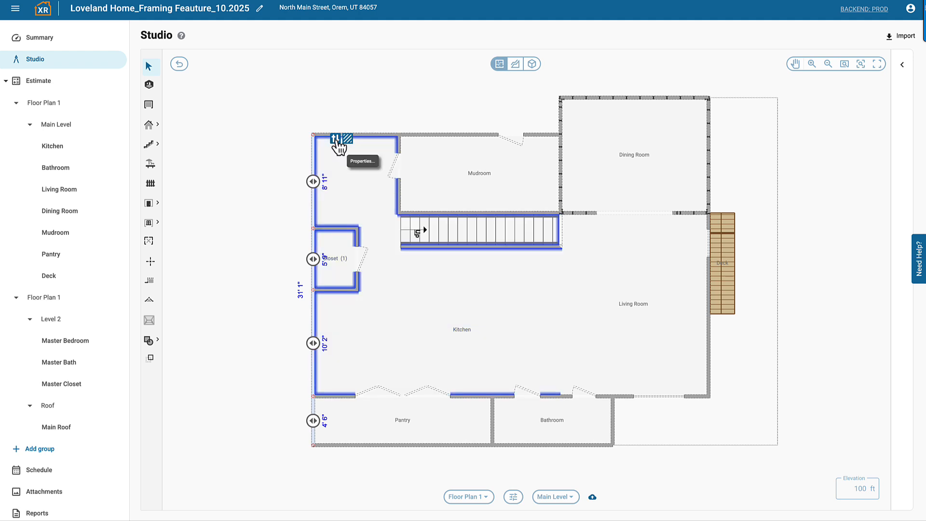
left_click(335, 138)
left_click(521, 314)
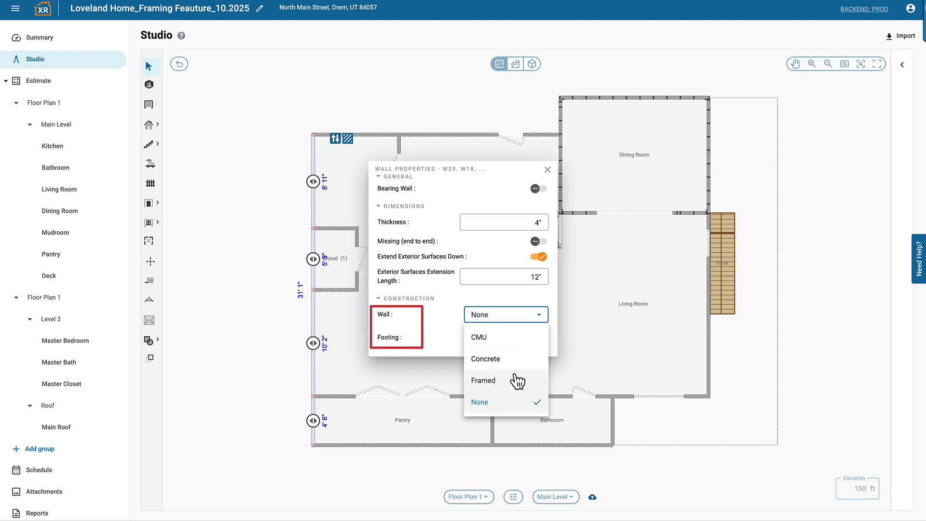
scroll(522, 344, "down", 3)
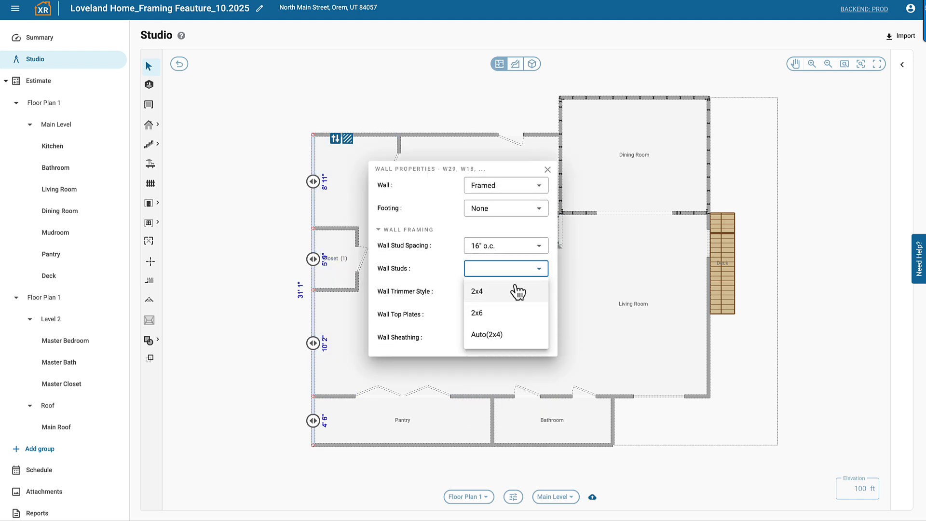
left_click(519, 292)
left_click(522, 340)
scroll(511, 290, "up", 1)
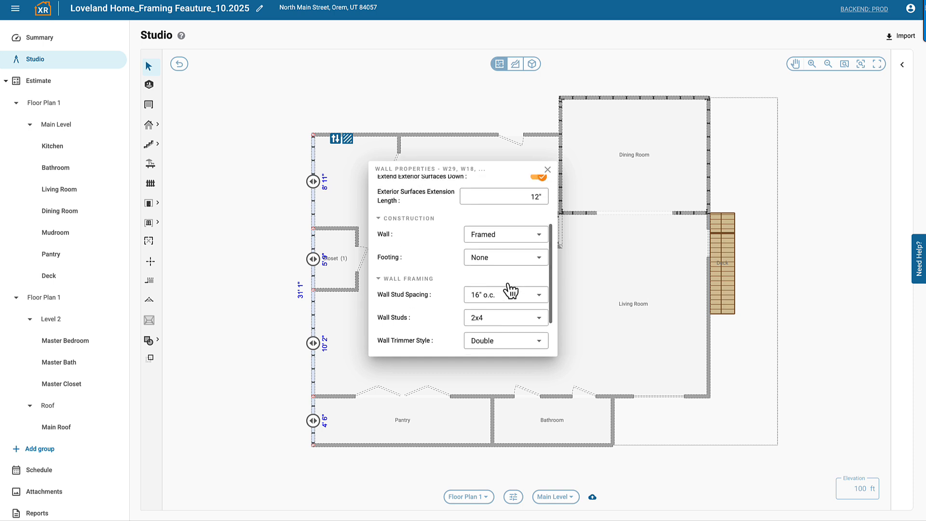
Step: Set the wall's Footing to Yes with #4 (1/2") steel rebar and #4, 3' 6" J-bar, and close the properties
left_click(506, 314)
scroll(506, 314, "down", 1)
left_click(507, 314)
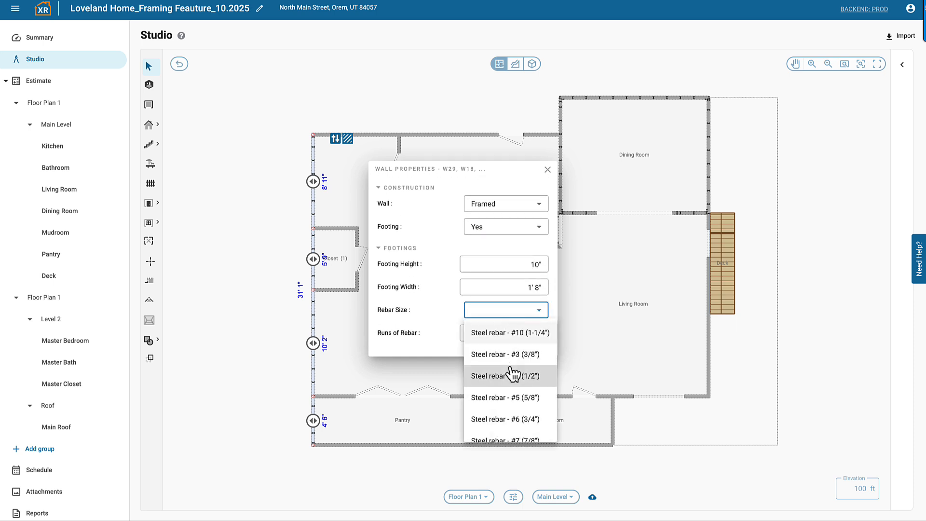
left_click(513, 375)
scroll(513, 350, "down", 2)
left_click(514, 282)
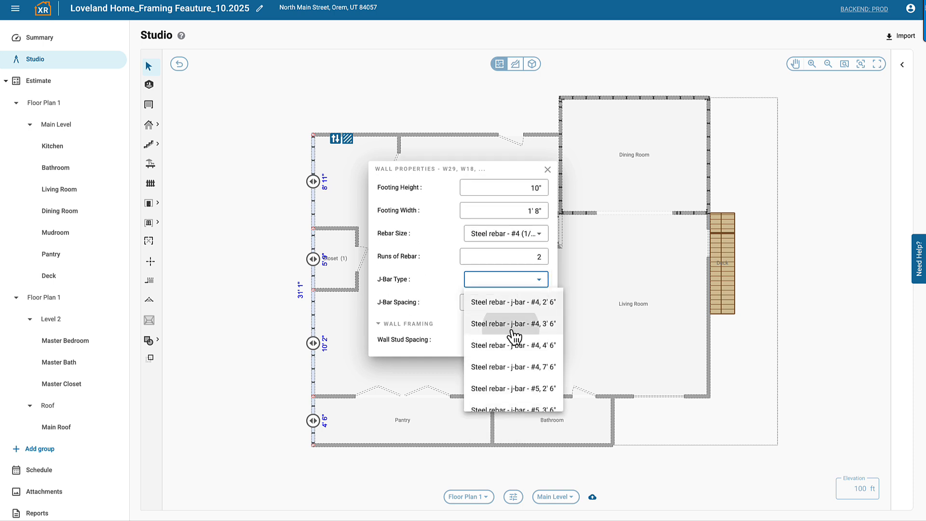
left_click(548, 170)
Step: Examine the framed walls, stairs and deck on the Main Level in 3D and return to the floor plan
left_click(532, 64)
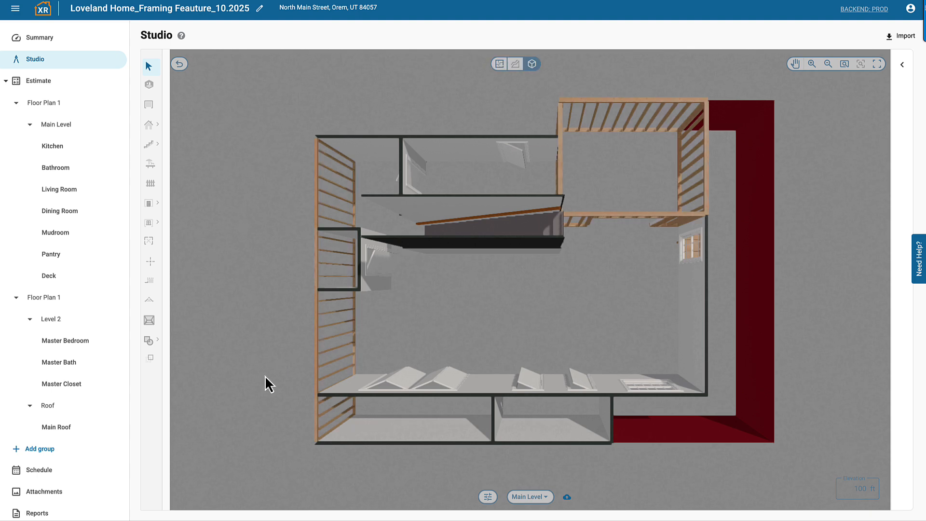
left_click_drag(265, 377, 418, 443)
left_click_drag(394, 485, 394, 287)
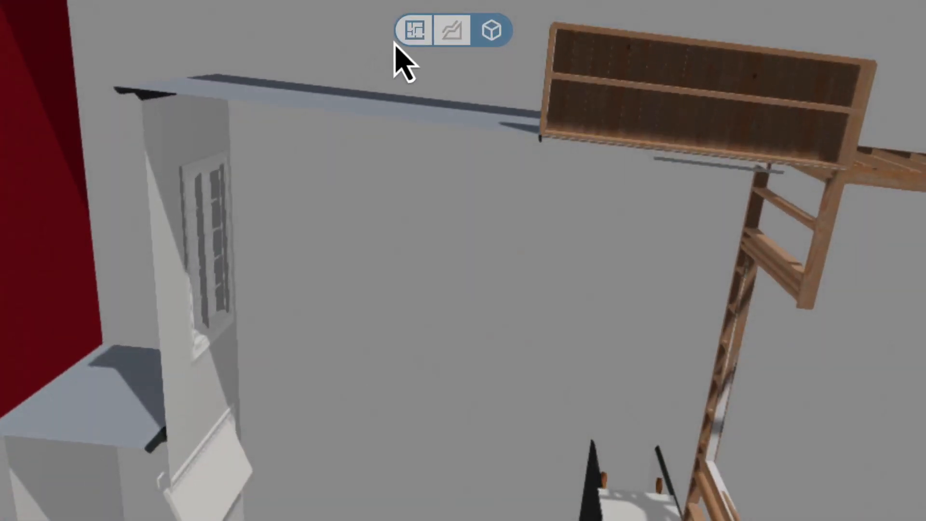
left_click(411, 33)
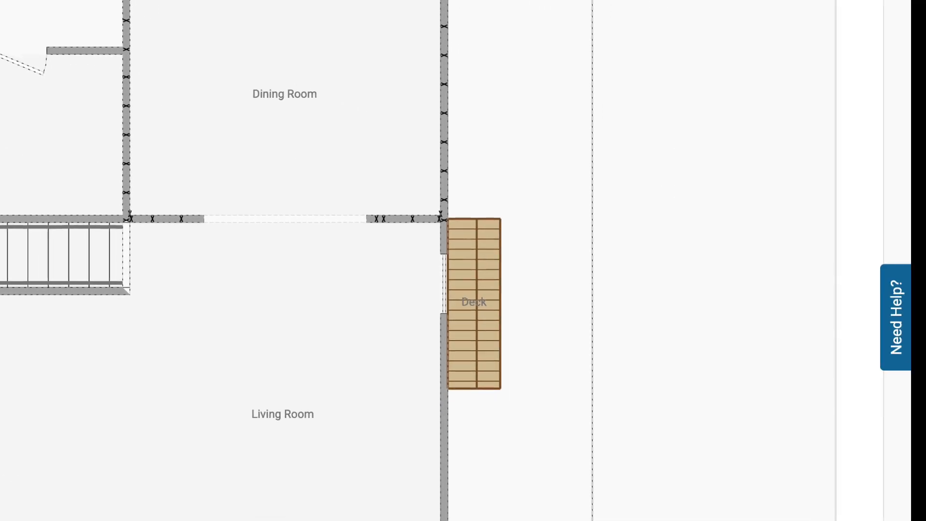
Step: Change the orientation of the deck's framing and check the joists in the 3D view before returning to the floor plan
left_click(463, 283)
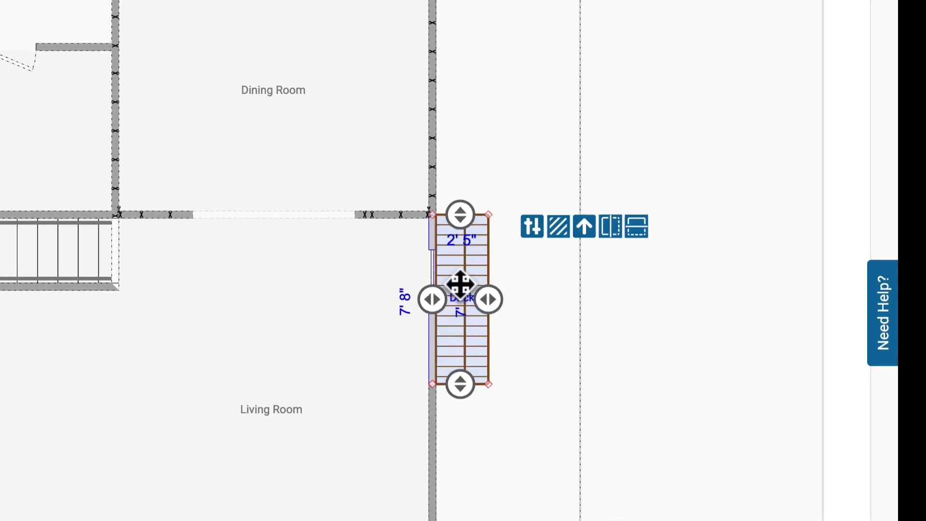
left_click(568, 221)
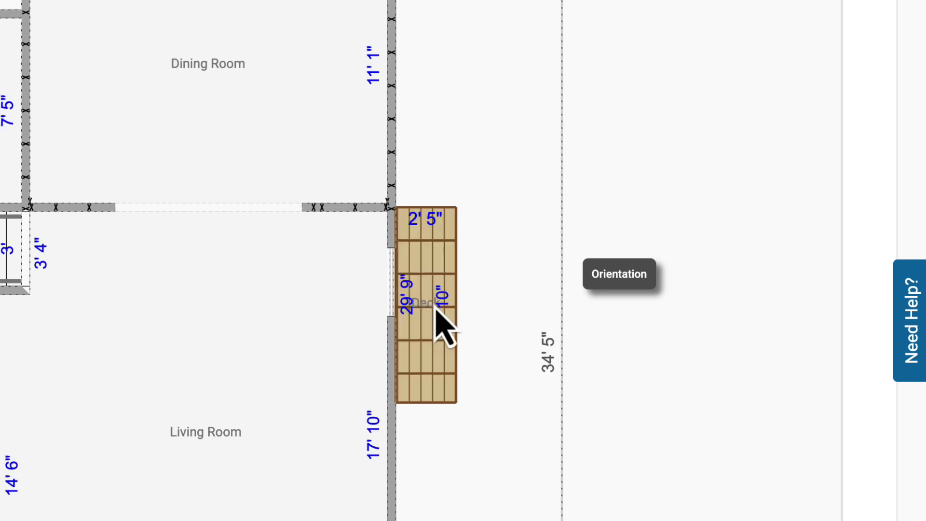
left_click(352, 5)
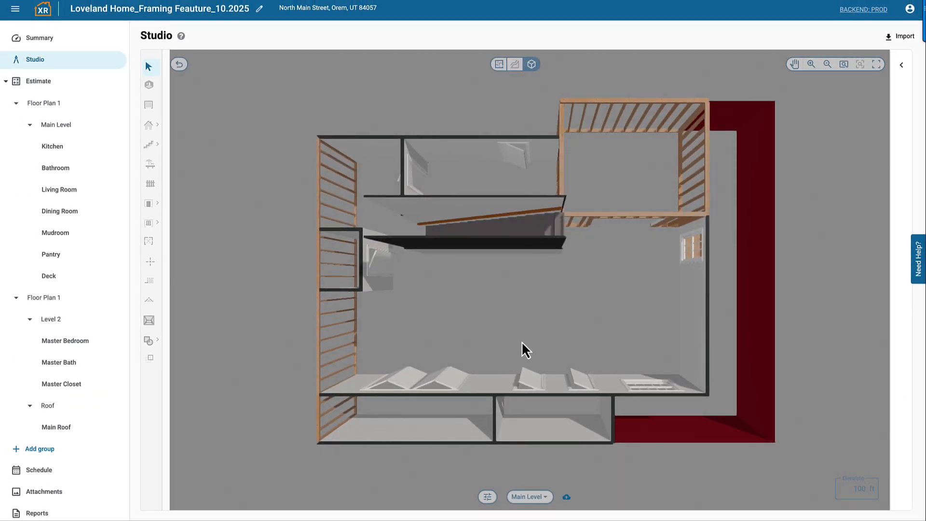
left_click_drag(522, 340, 579, 49)
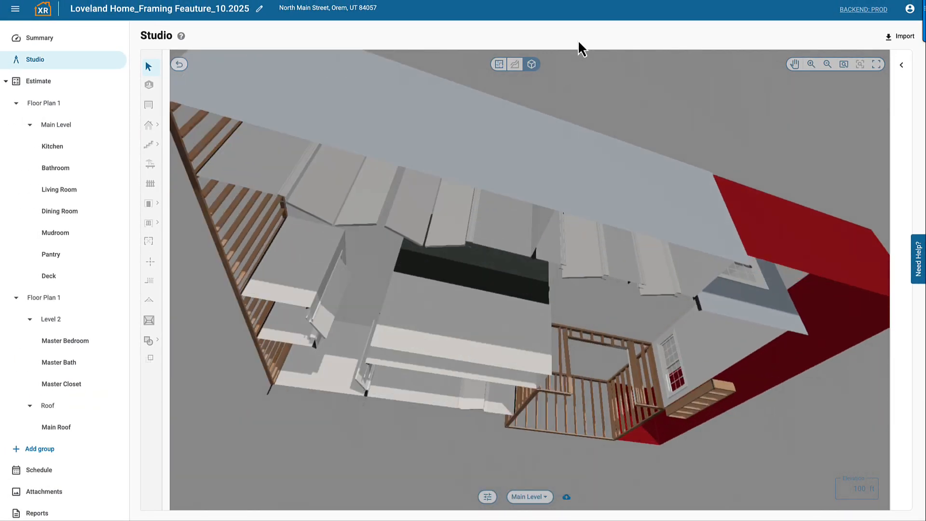
left_click_drag(675, 498, 414, 475)
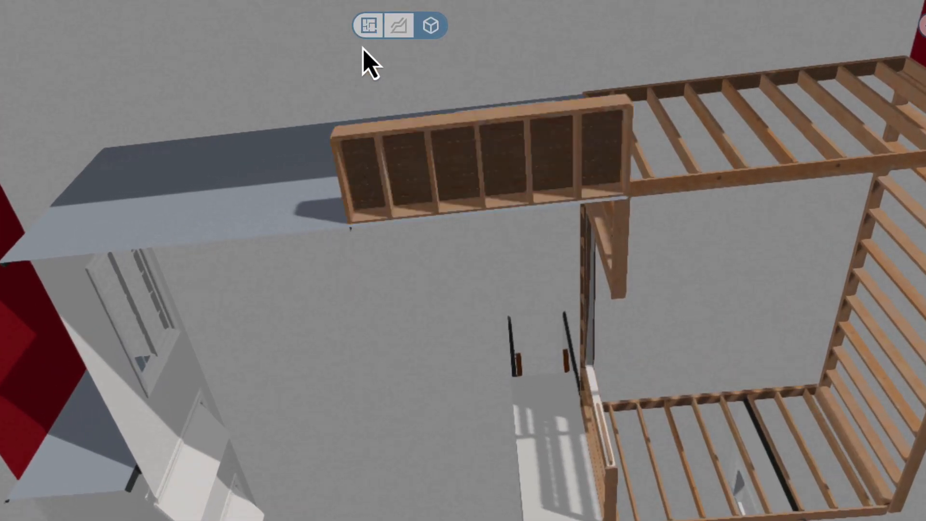
left_click(369, 28)
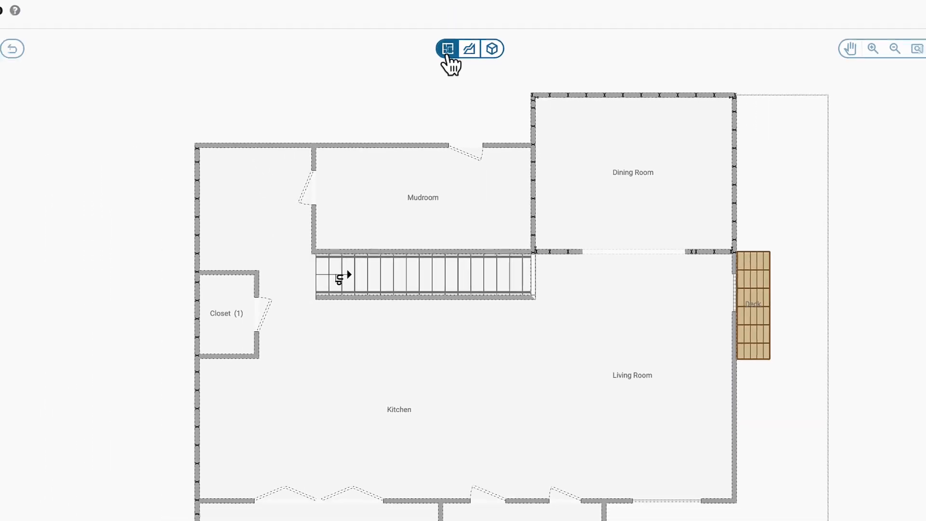